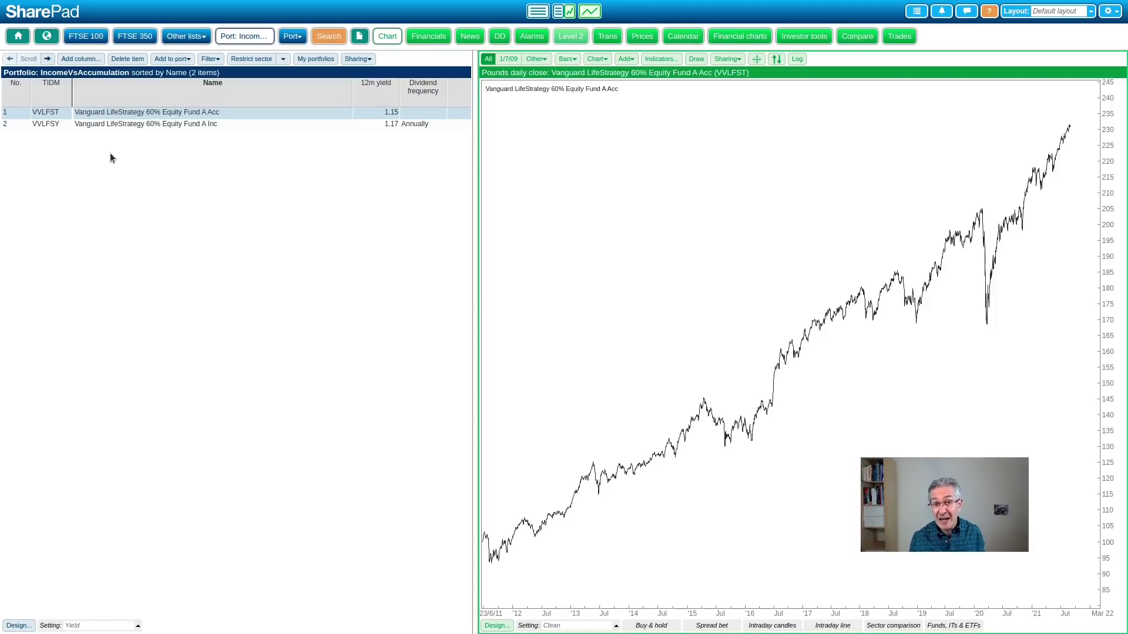
View the price charts of the Vanguard LifeStrategy 60% Equity Fund A Inc and A Acc in turn
click(119, 126)
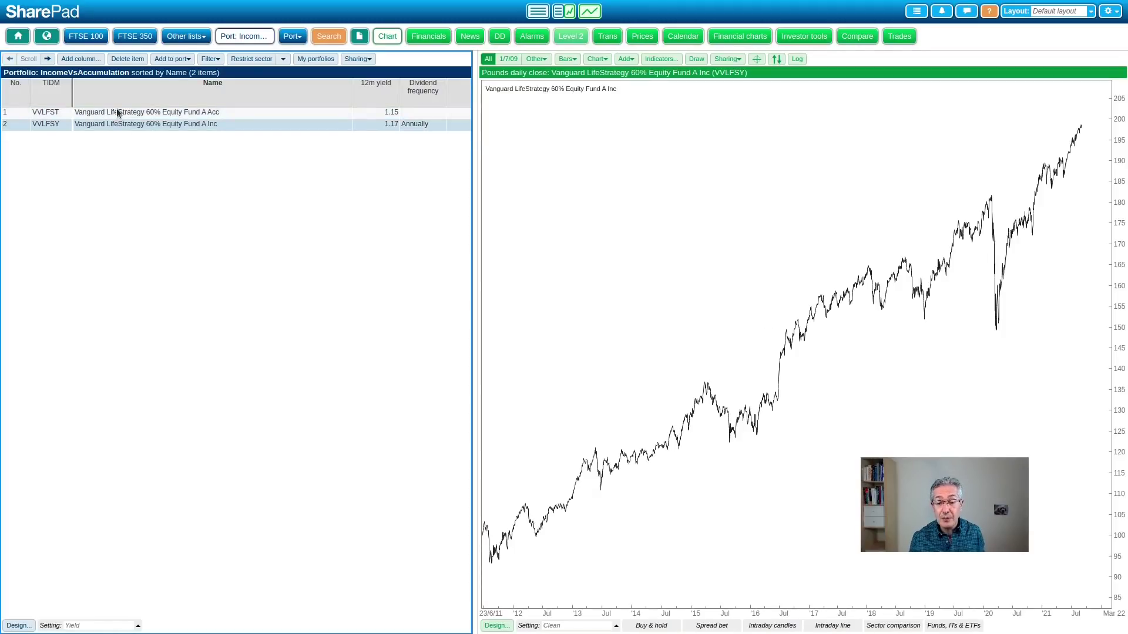
click(117, 113)
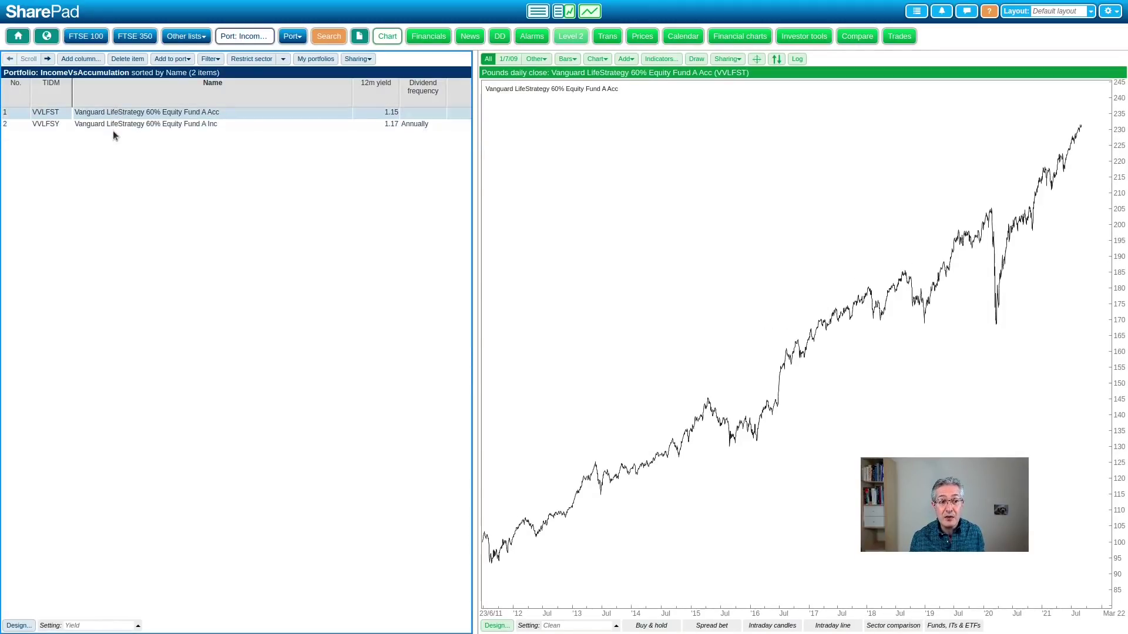
click(113, 122)
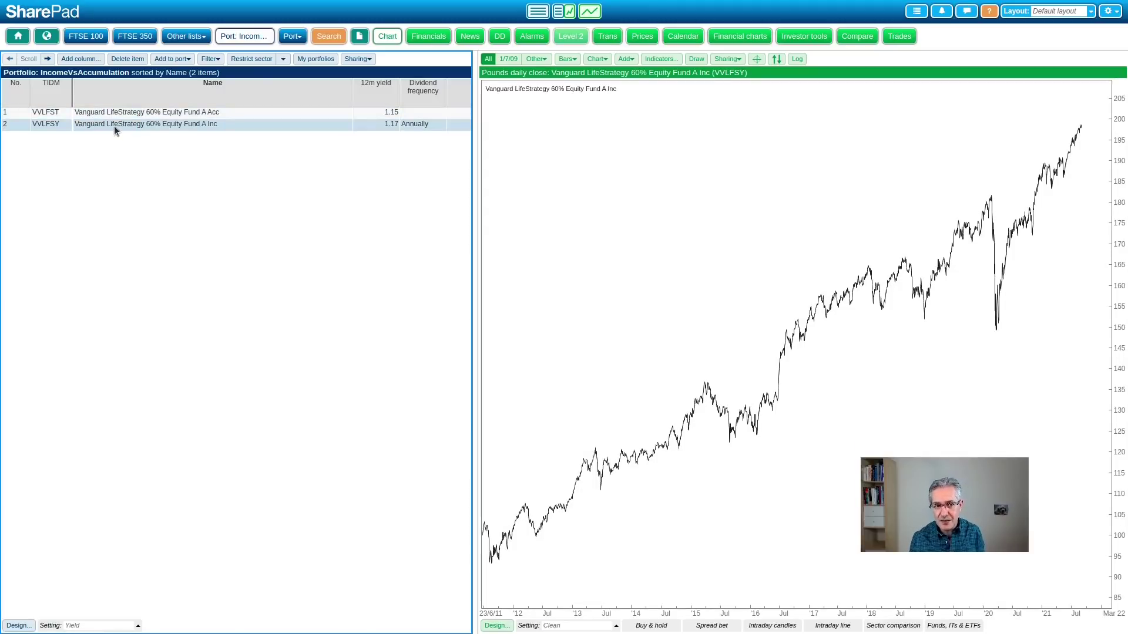
Examine the Inc fund's financial summary and its portfolio breakdown by top holdings, top countries and asset allocation
click(428, 36)
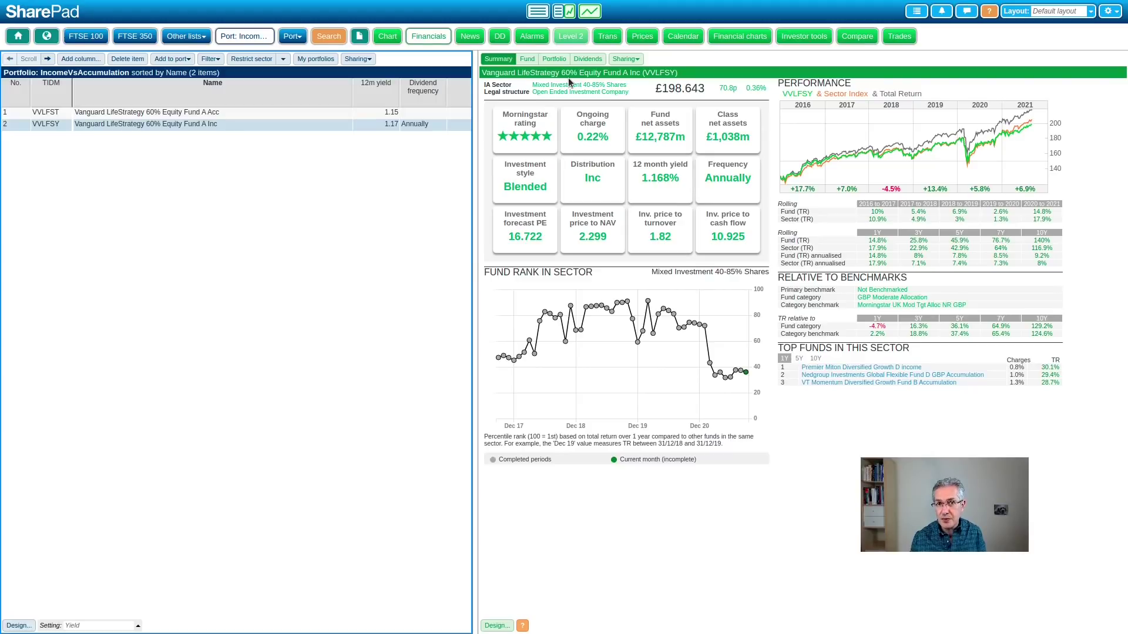
click(549, 59)
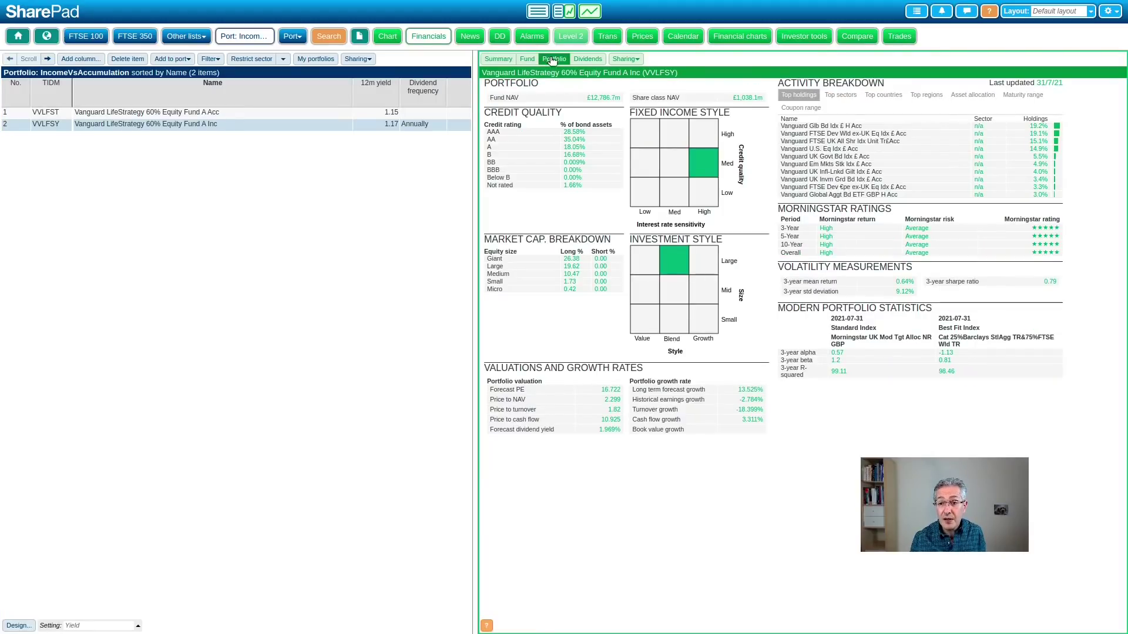
click(881, 96)
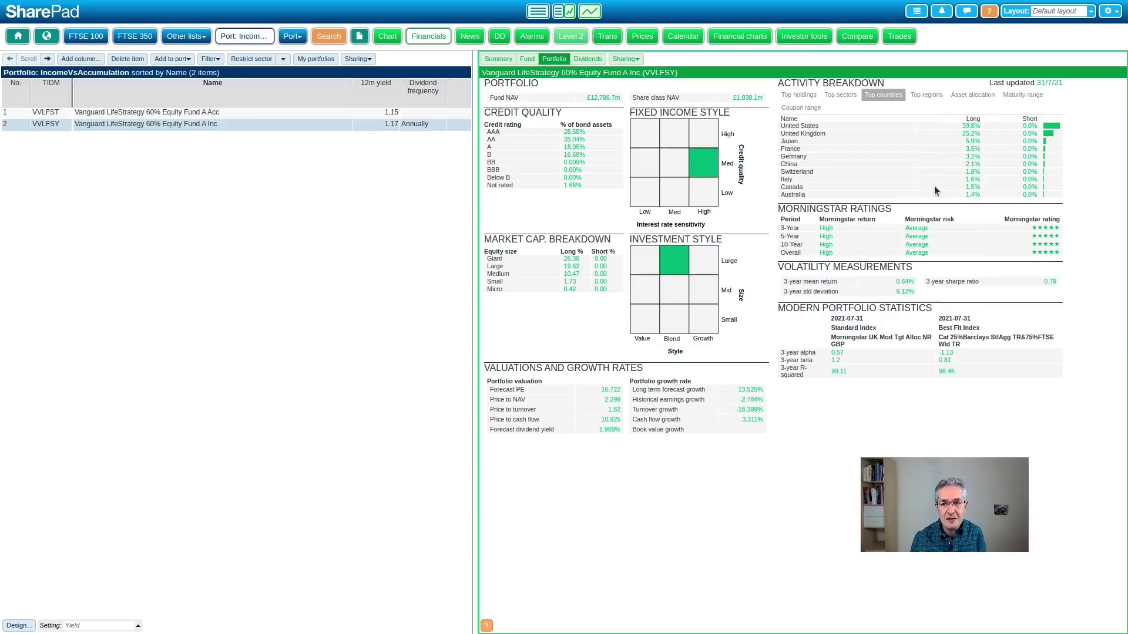
click(977, 96)
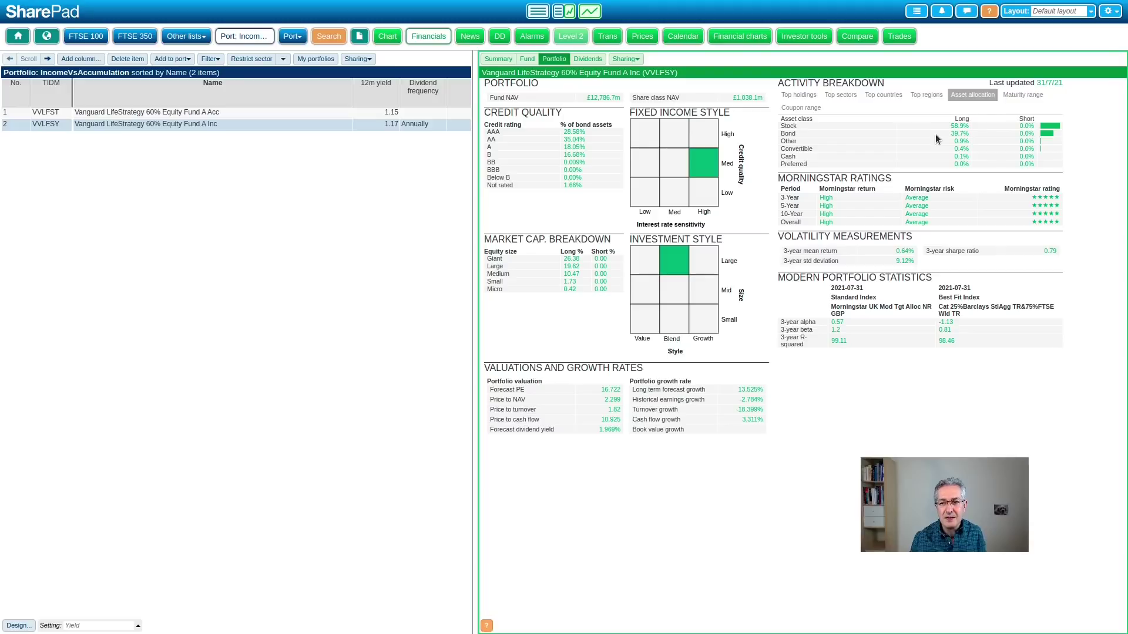
Compare the Acc and Inc versions of the LifeStrategy 60% fund in a side-by-side table and in a multi-graph
click(181, 112)
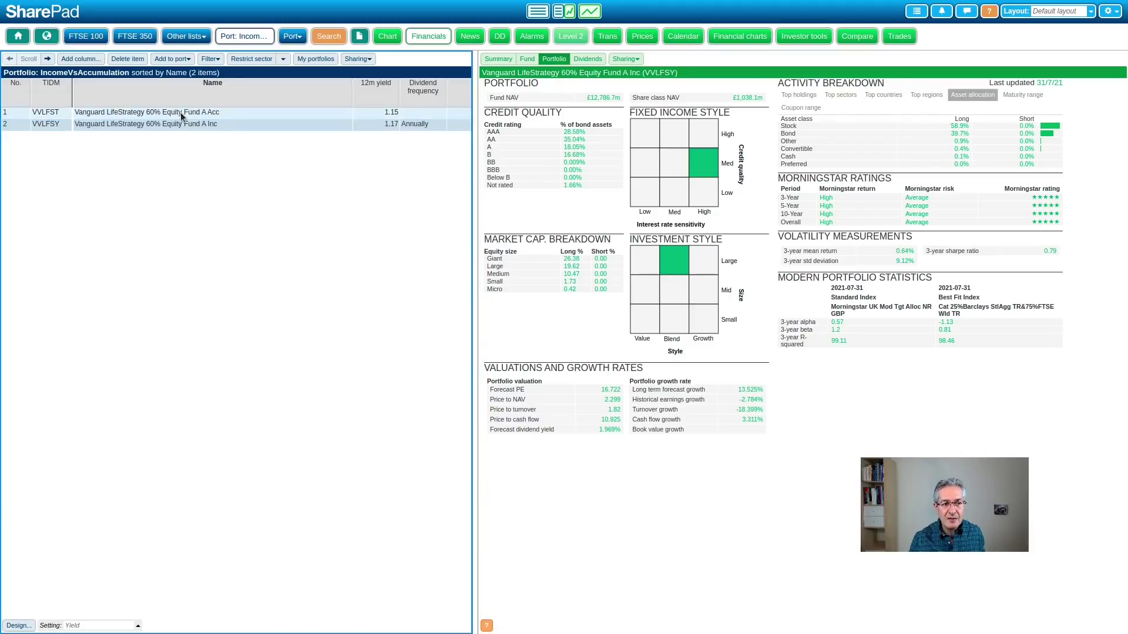
right_click(181, 111)
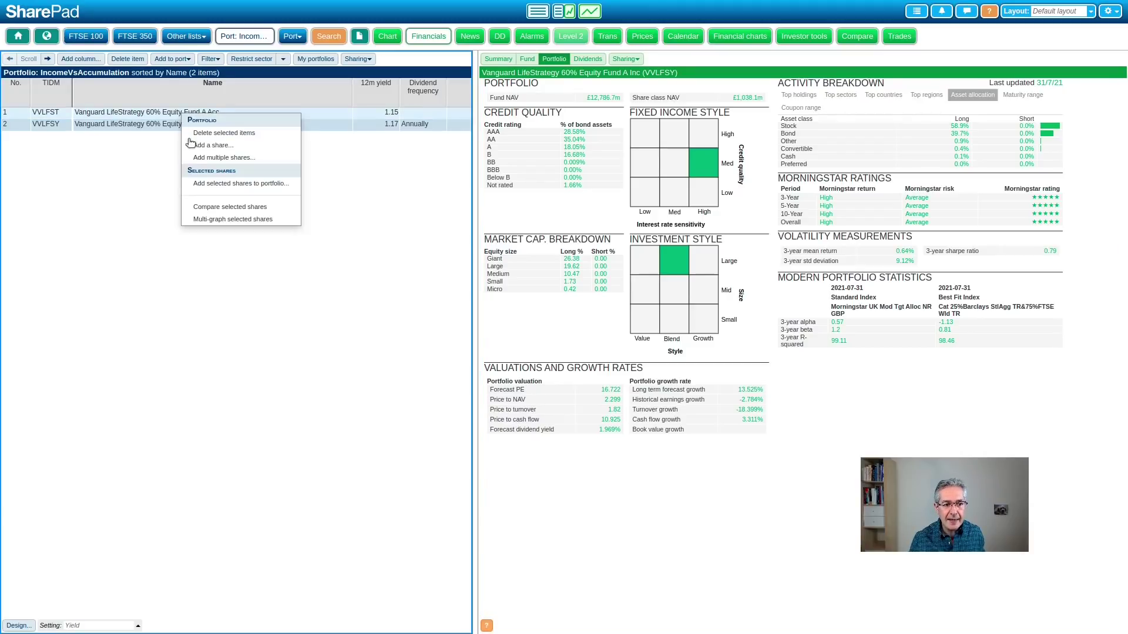
click(204, 208)
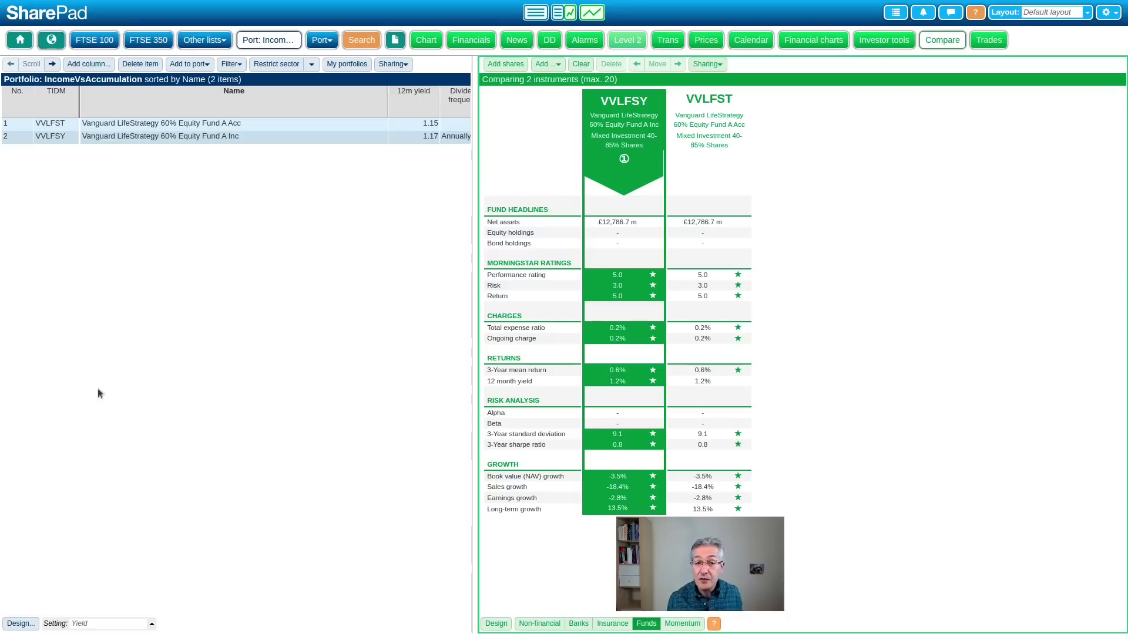
right_click(171, 134)
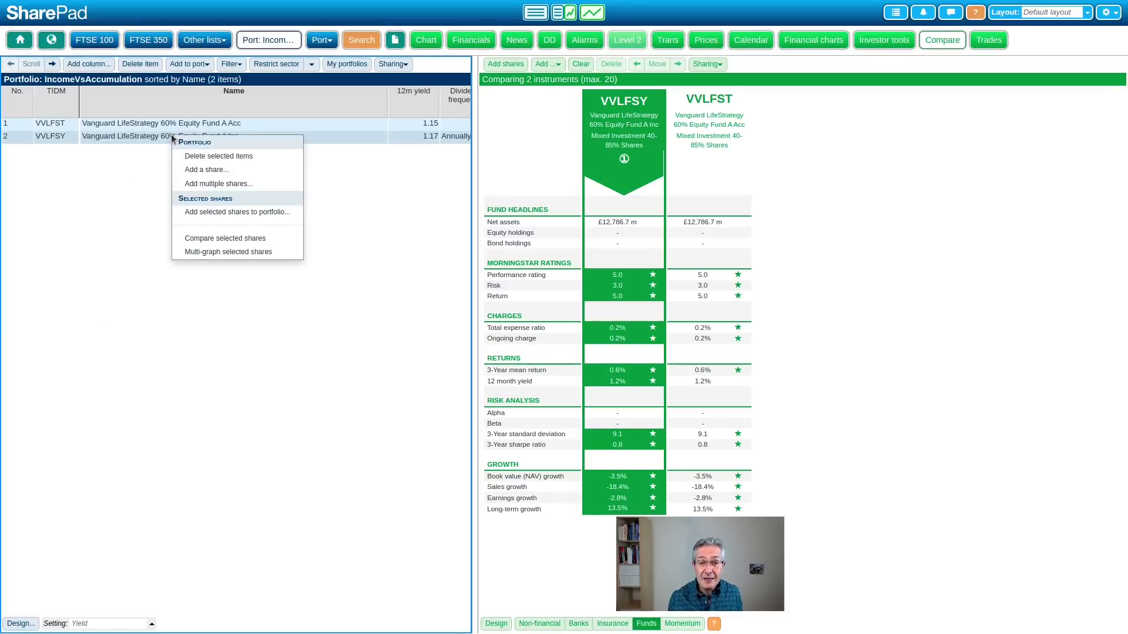
click(218, 253)
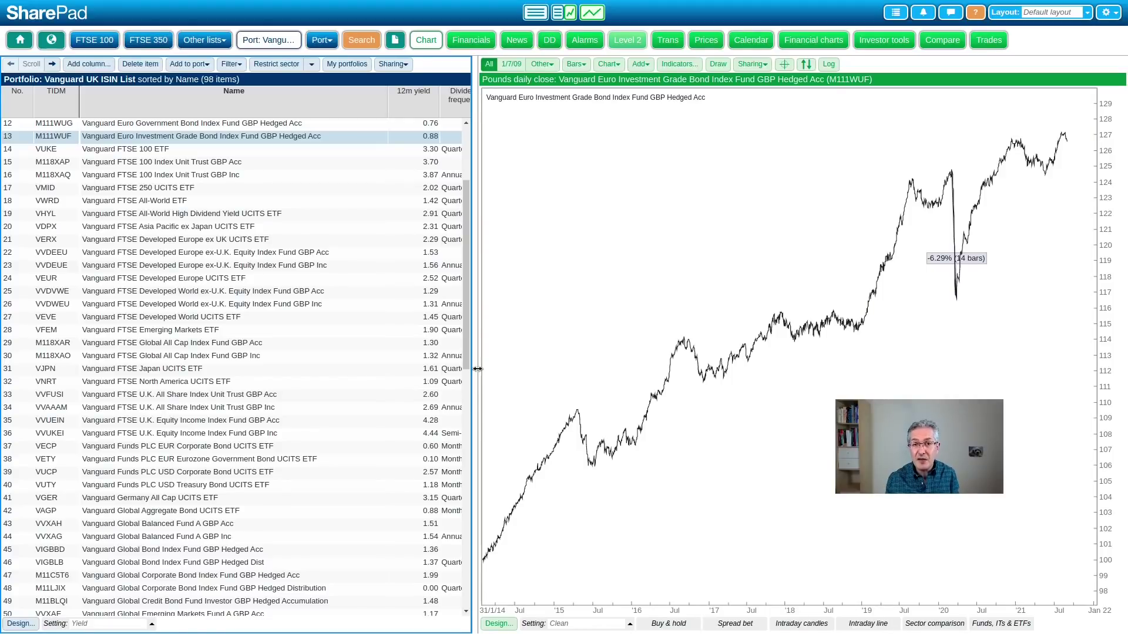
Widen the Vanguard UK ISIN List to show the dividend frequency and ETF sector, and sort it by highest 12-month yield
drag(477, 369, 605, 354)
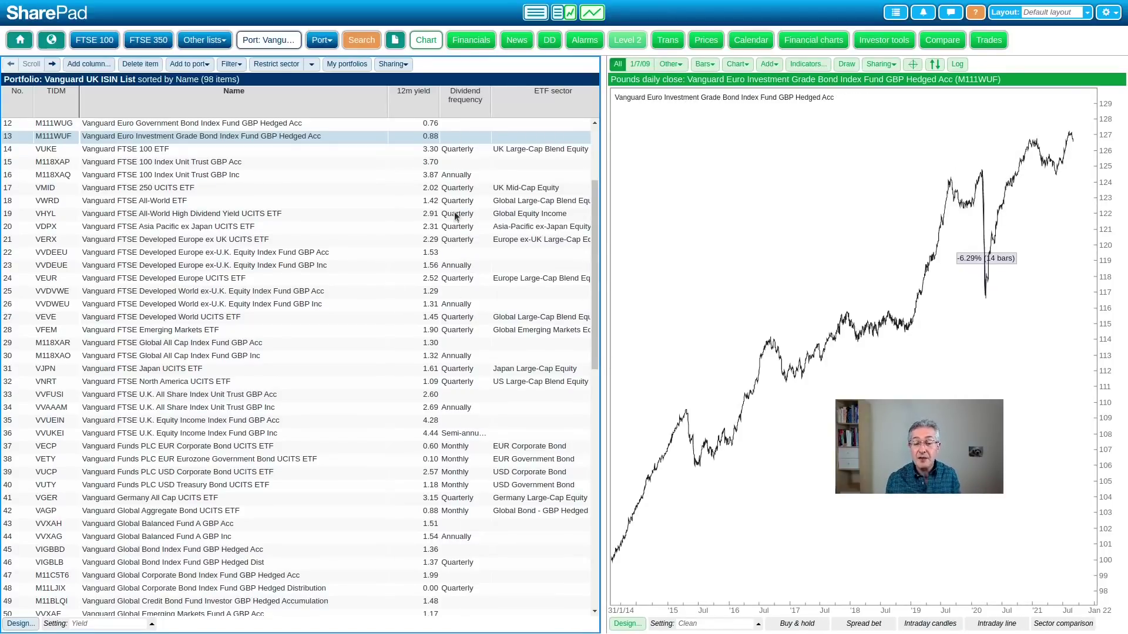
click(416, 105)
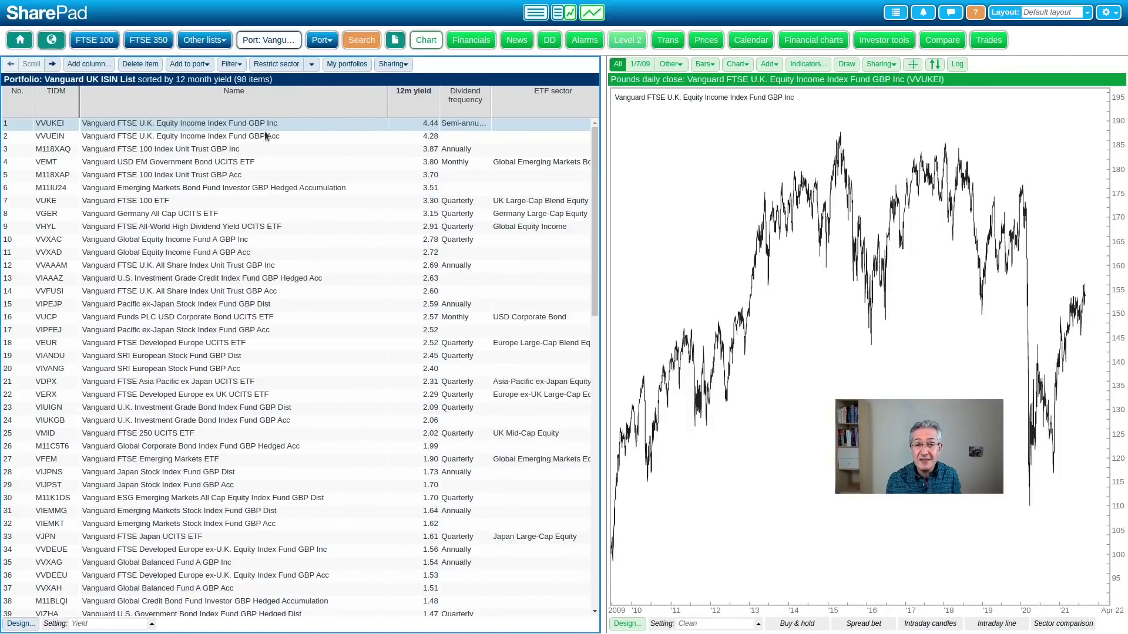
scroll(245, 327, down, 6)
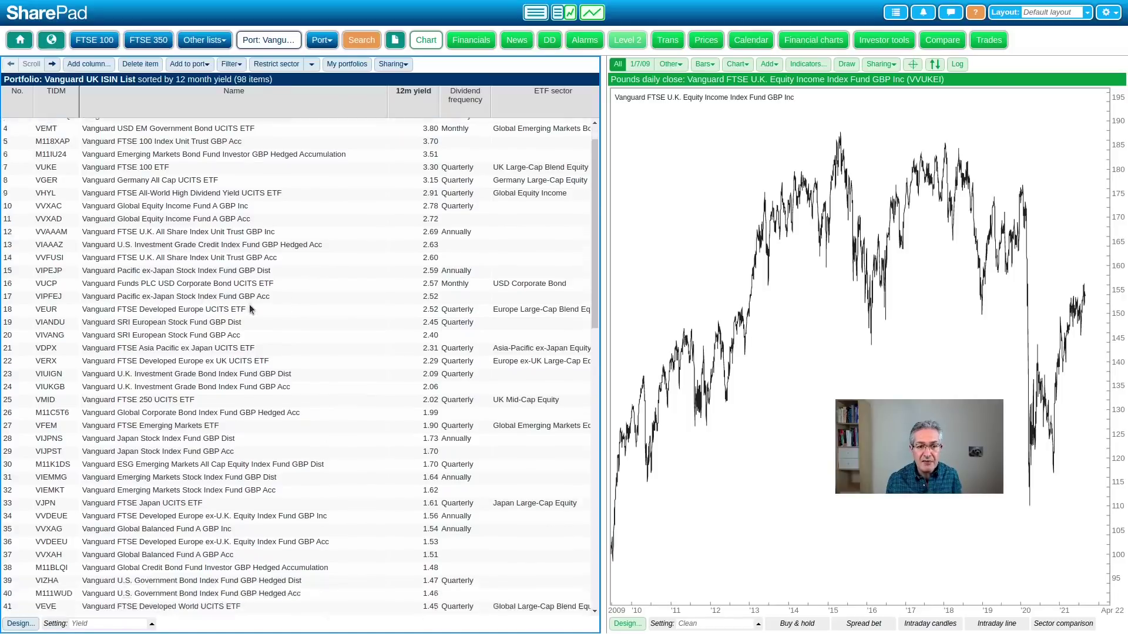
scroll(245, 327, down, 14)
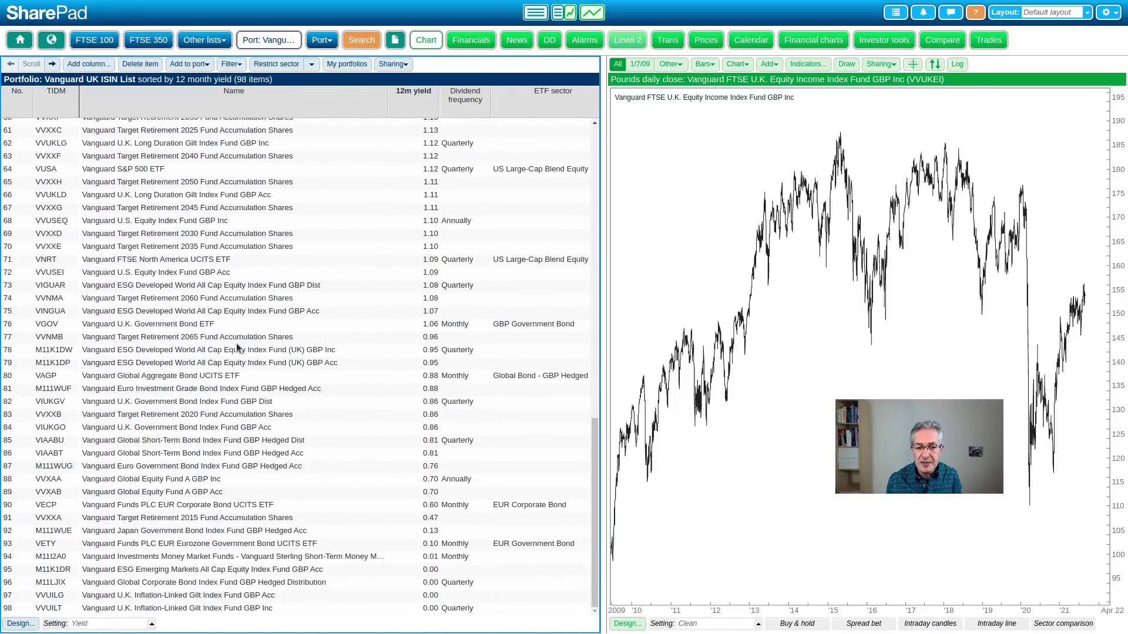
click(404, 100)
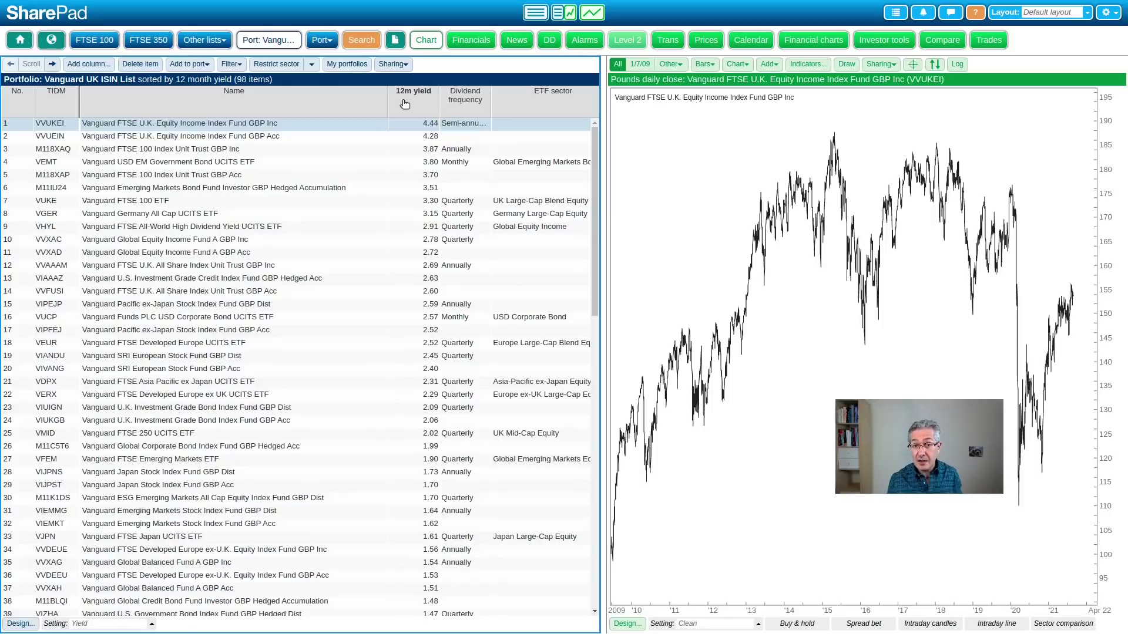
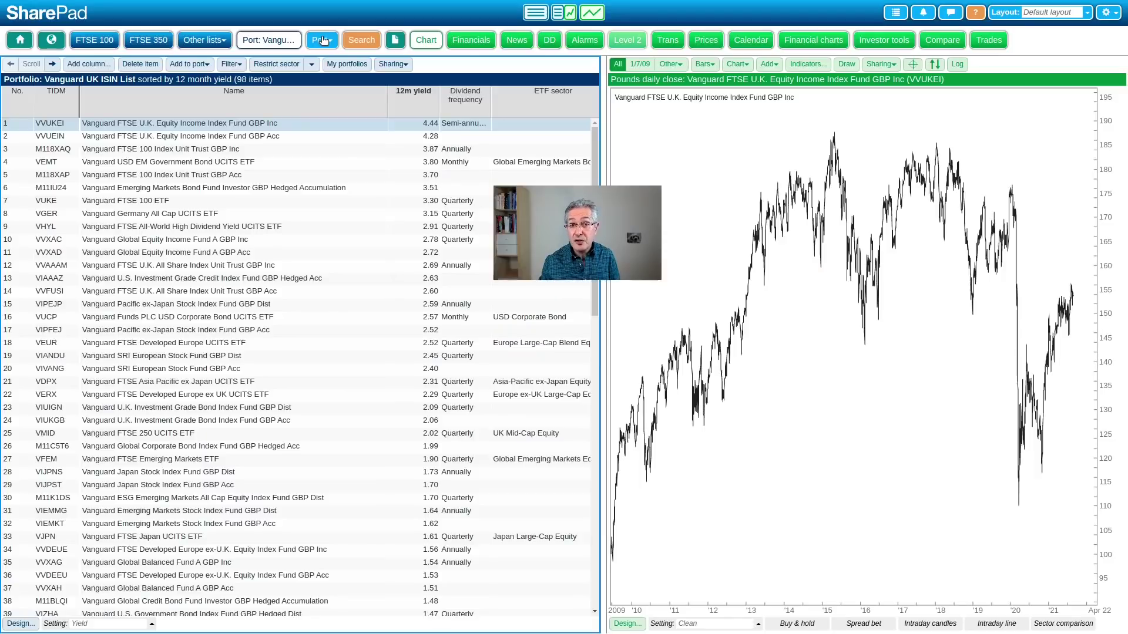
Create a new Normal portfolio in pound sterling named "Vanguard Test Portfolio"
click(322, 40)
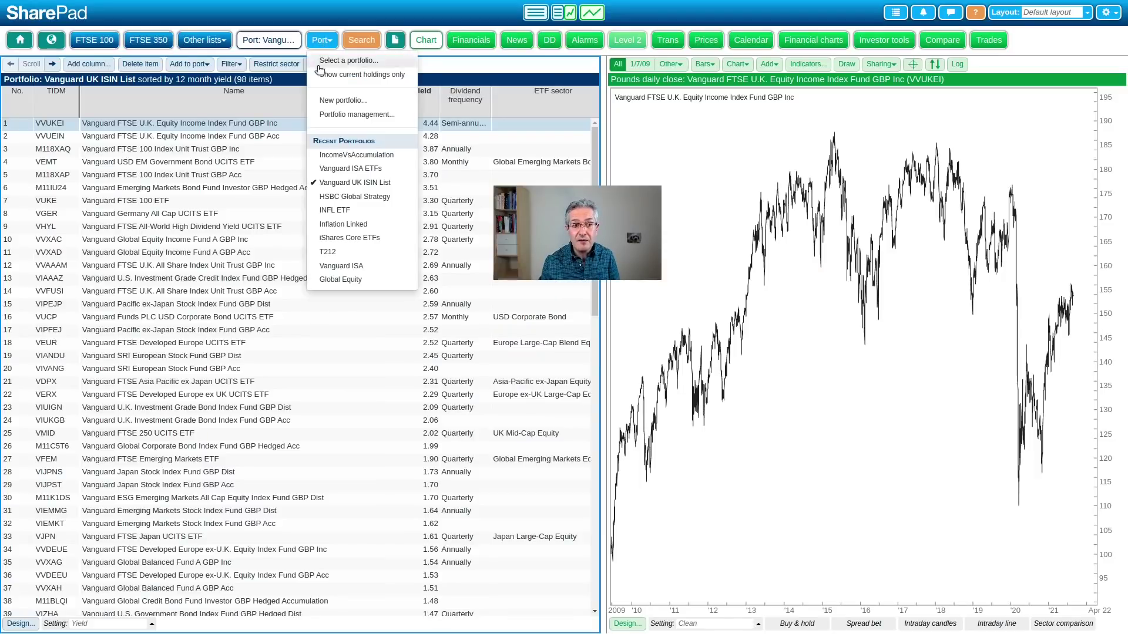
click(322, 96)
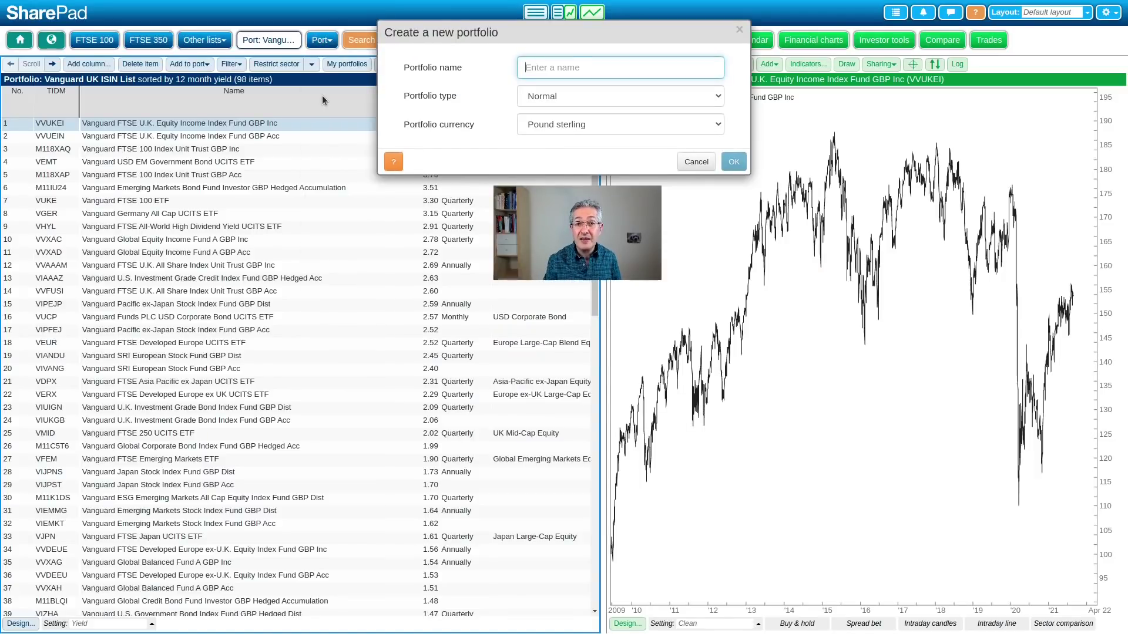
text(Vanguard T)
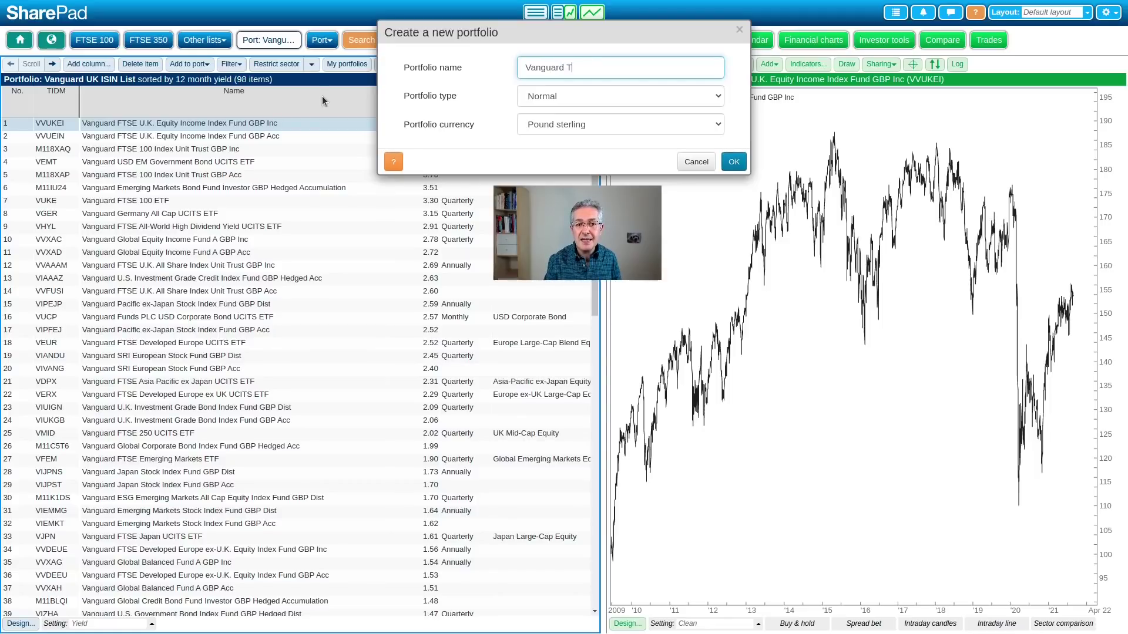
text(est Portfolio)
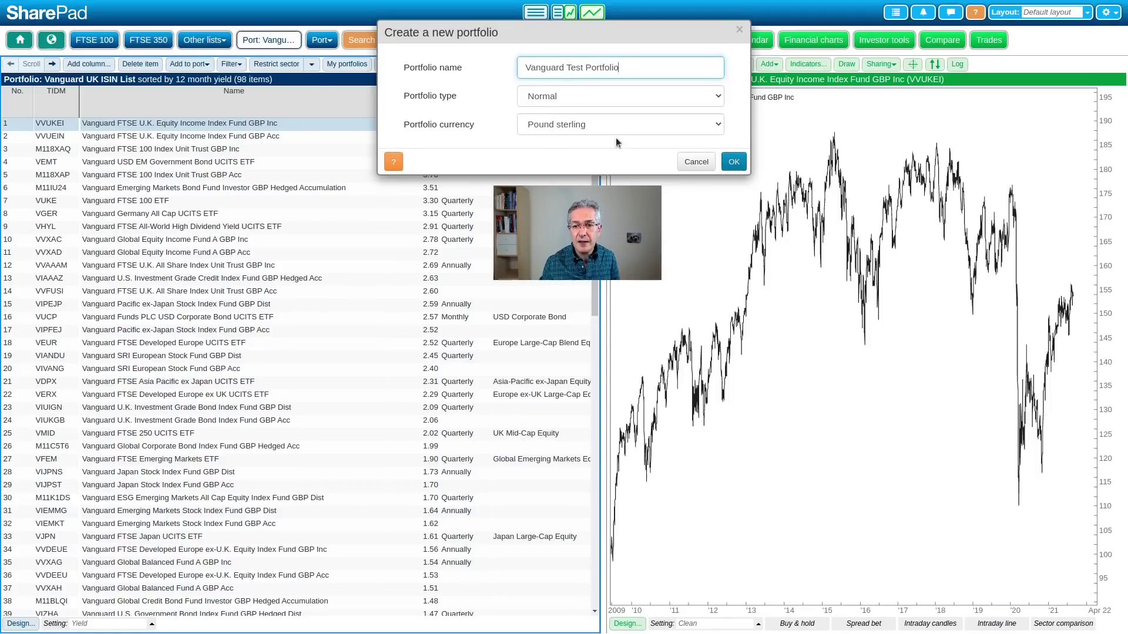
click(734, 161)
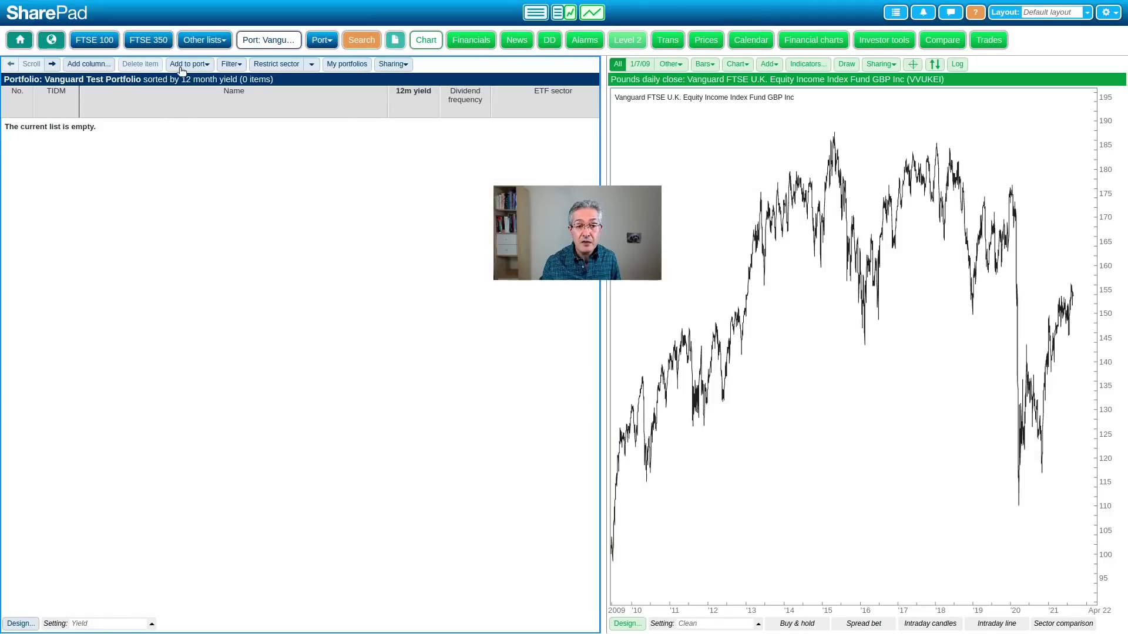
Add the five LifeStrategy Acc funds to the portfolio by ISIN: GB00B4NXY349, GB00B3ZHN960, GB00B3TYHH97, GB00B4PQW151 and GB00B41XG308
click(184, 65)
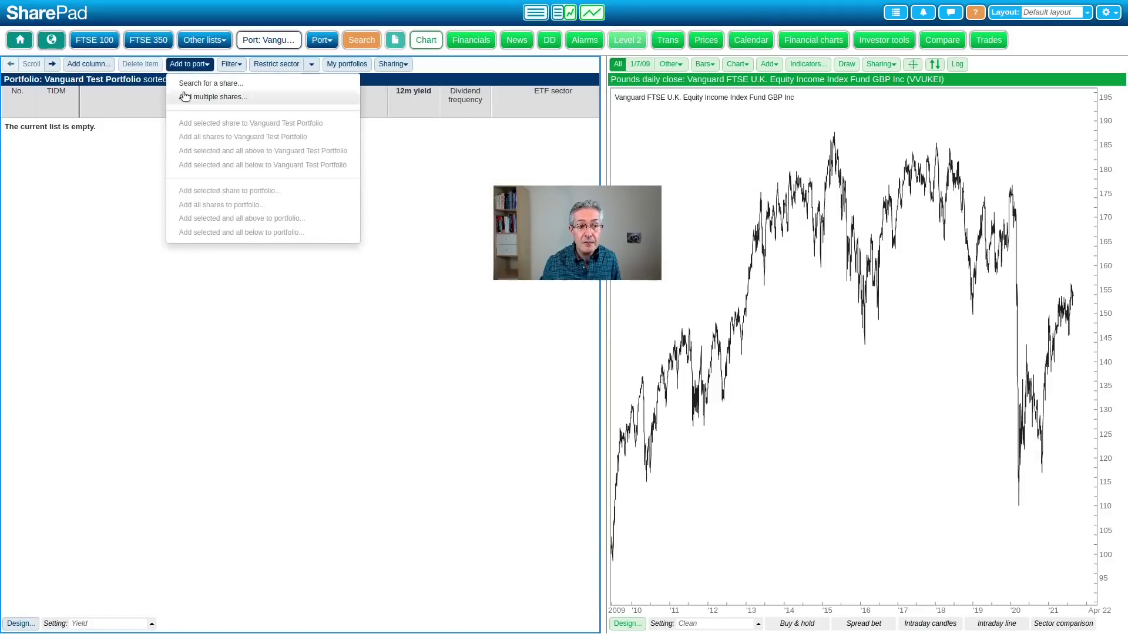
click(183, 96)
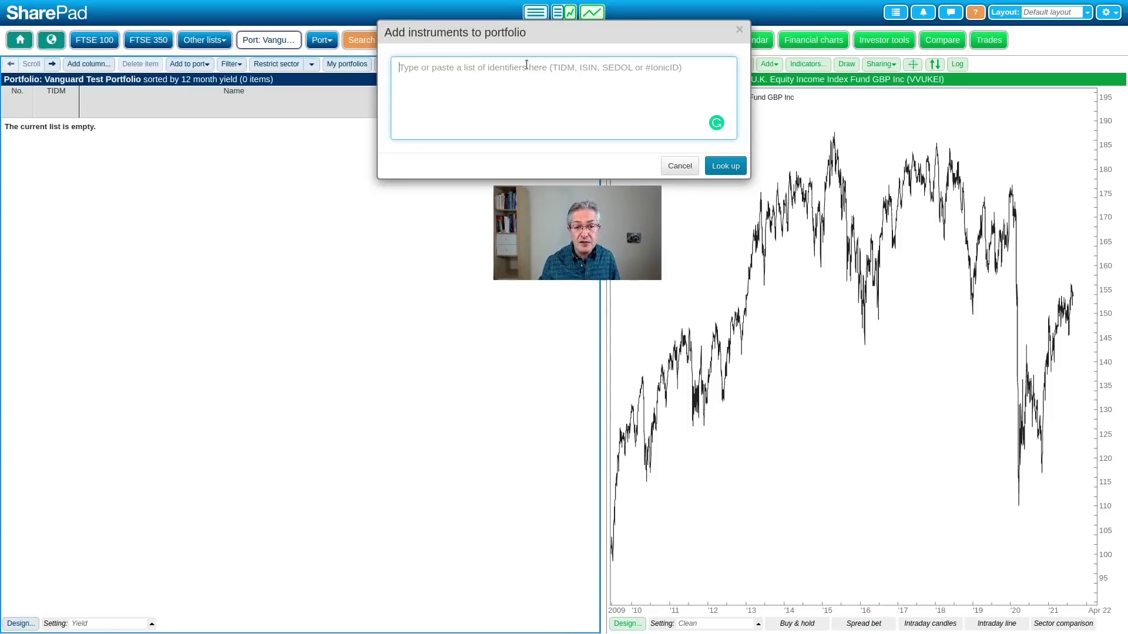
text(GB00B4NXY349 GB00B3ZHN960 GB00B3TYHH97 GB00B4PQW151 GB00B41XG308)
click(728, 167)
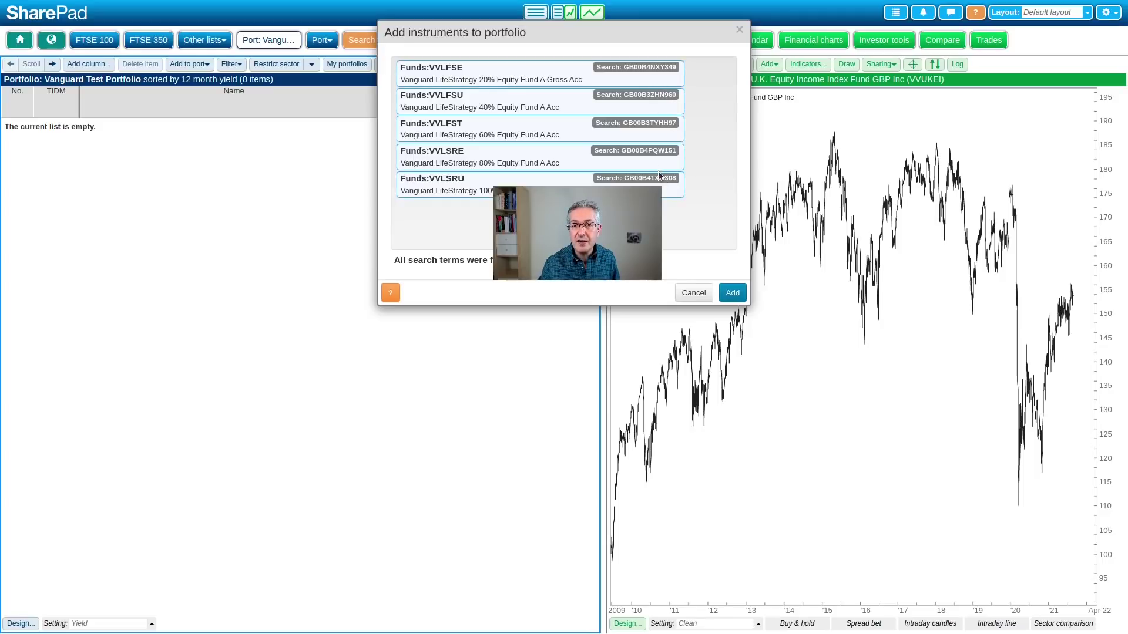
key(Return)
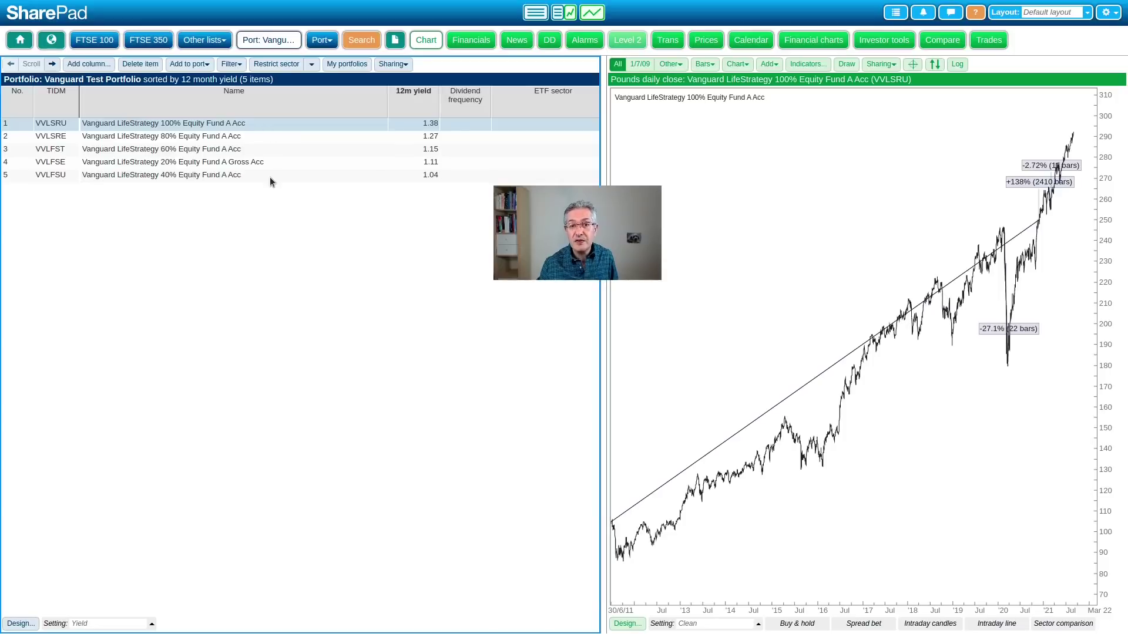
Plot all five LifeStrategy funds of the test portfolio together in a multi-graph to compare their performance
shift+click(195, 175)
right_click(195, 175)
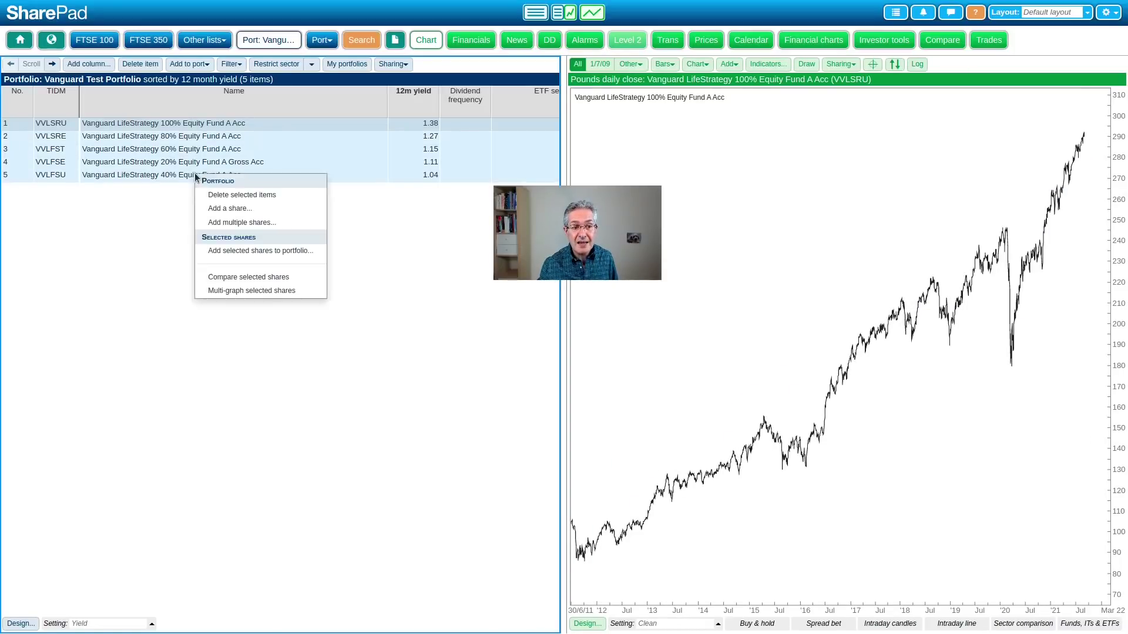
click(226, 291)
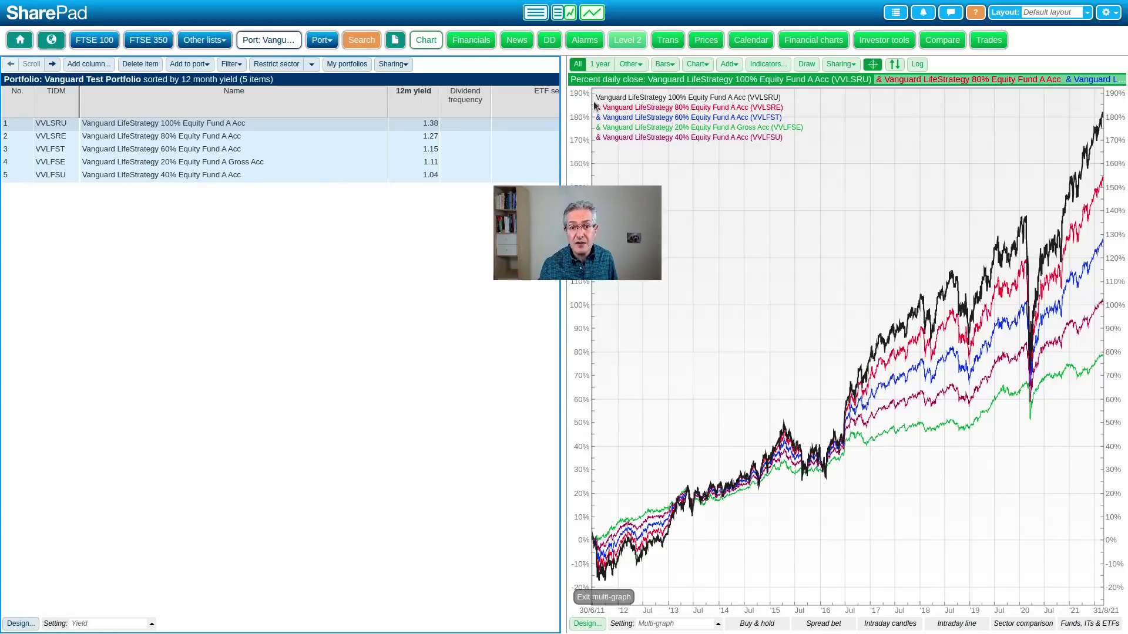
click(593, 18)
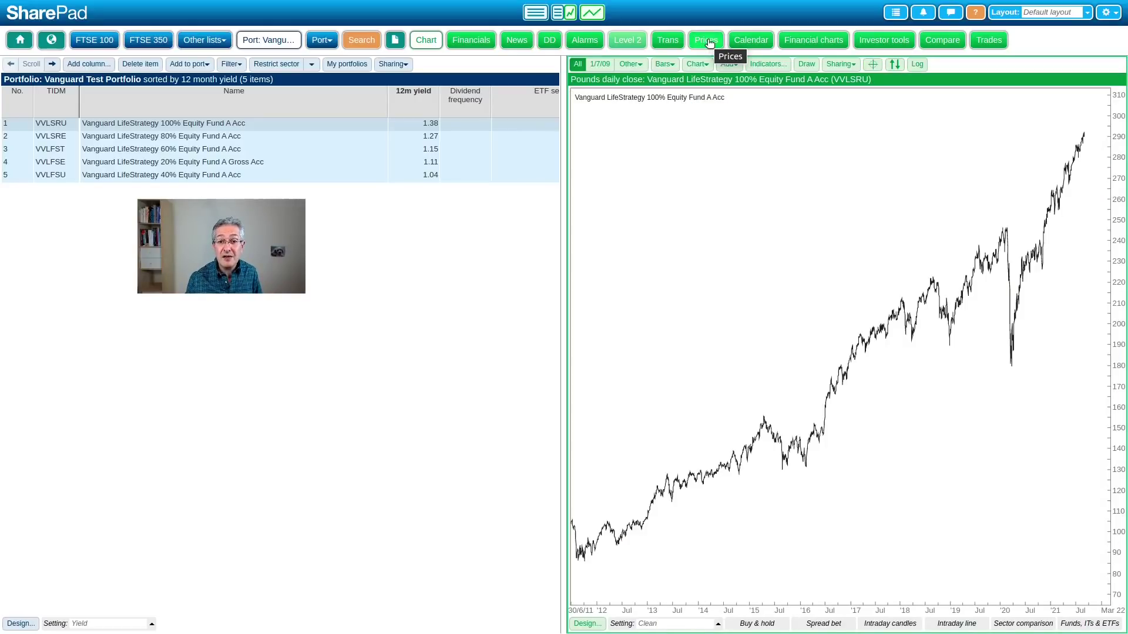
Export all historical price data for every fund in the test portfolio, keeping the Price option for funds
click(709, 41)
click(890, 65)
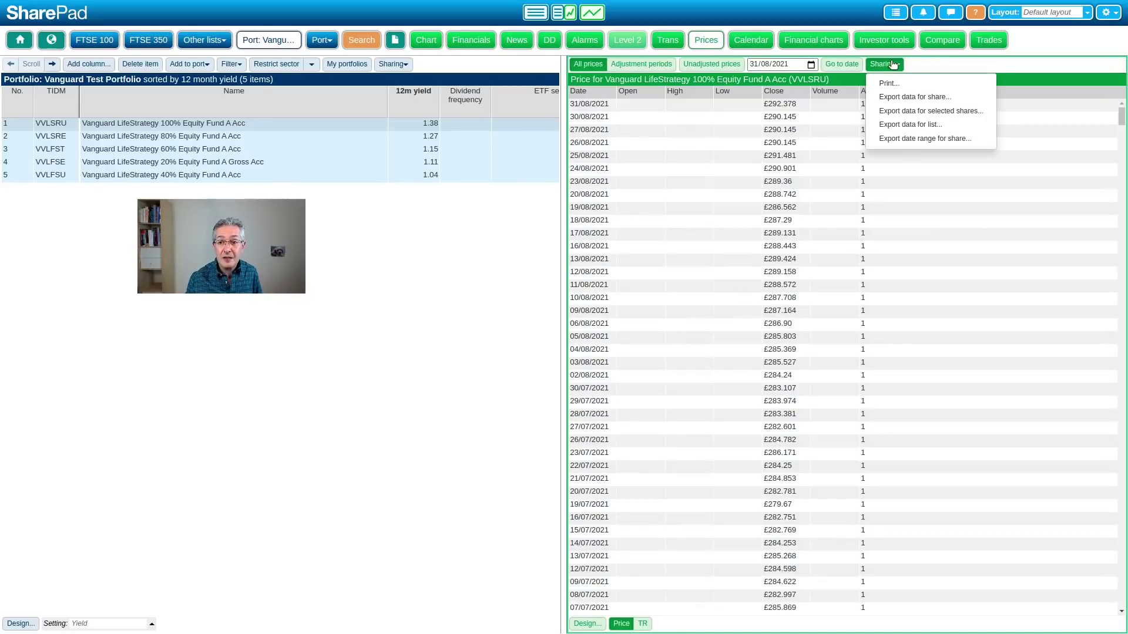
click(885, 132)
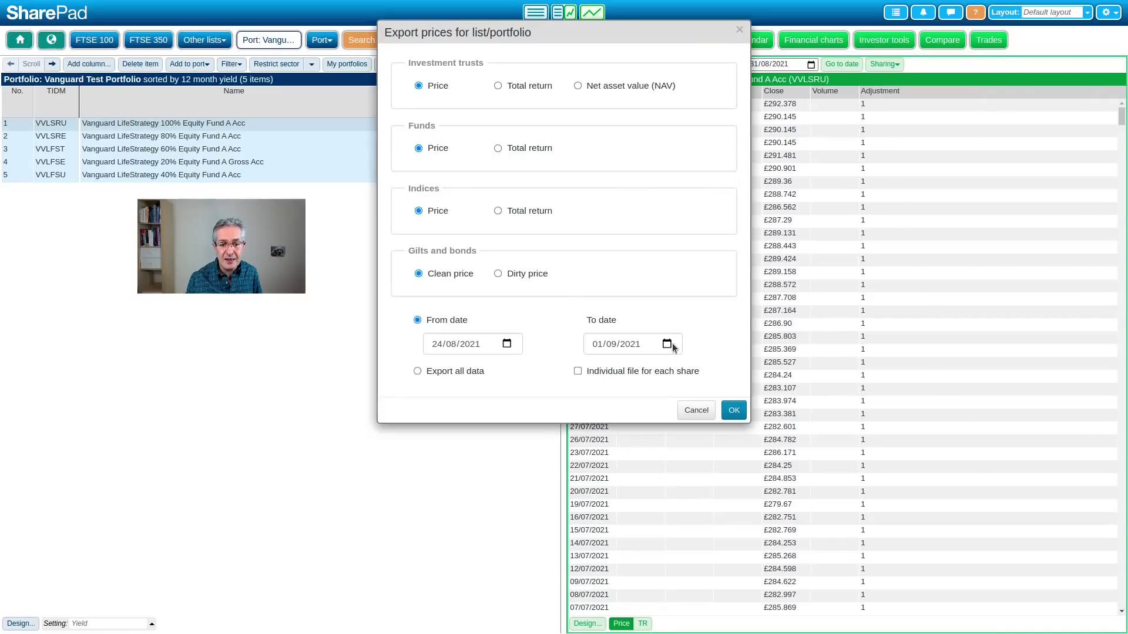
click(461, 375)
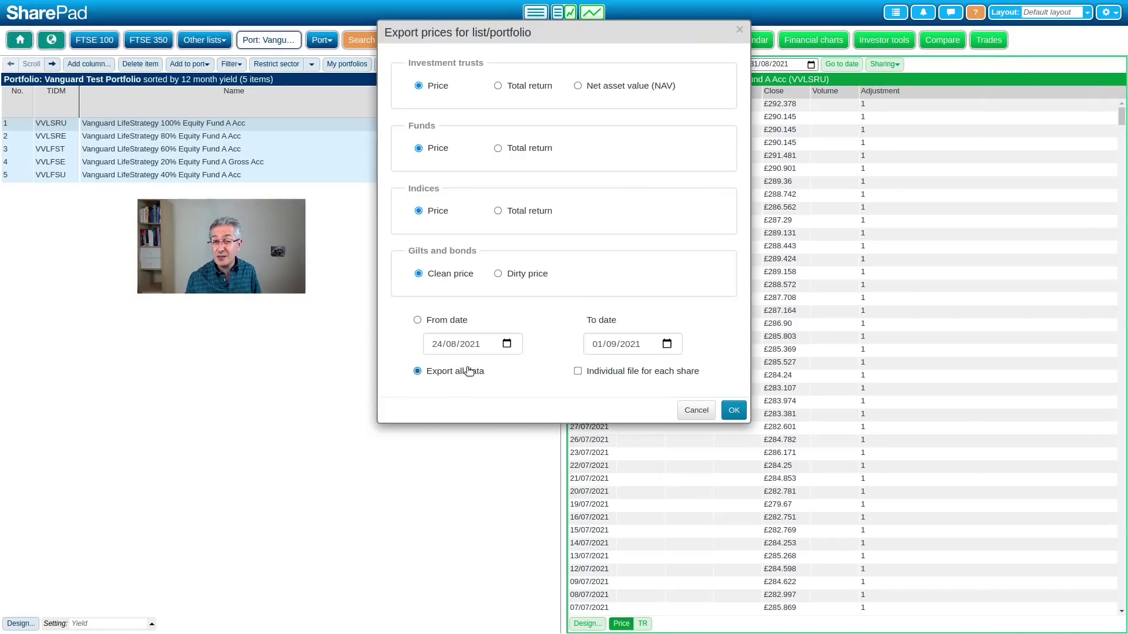
click(734, 410)
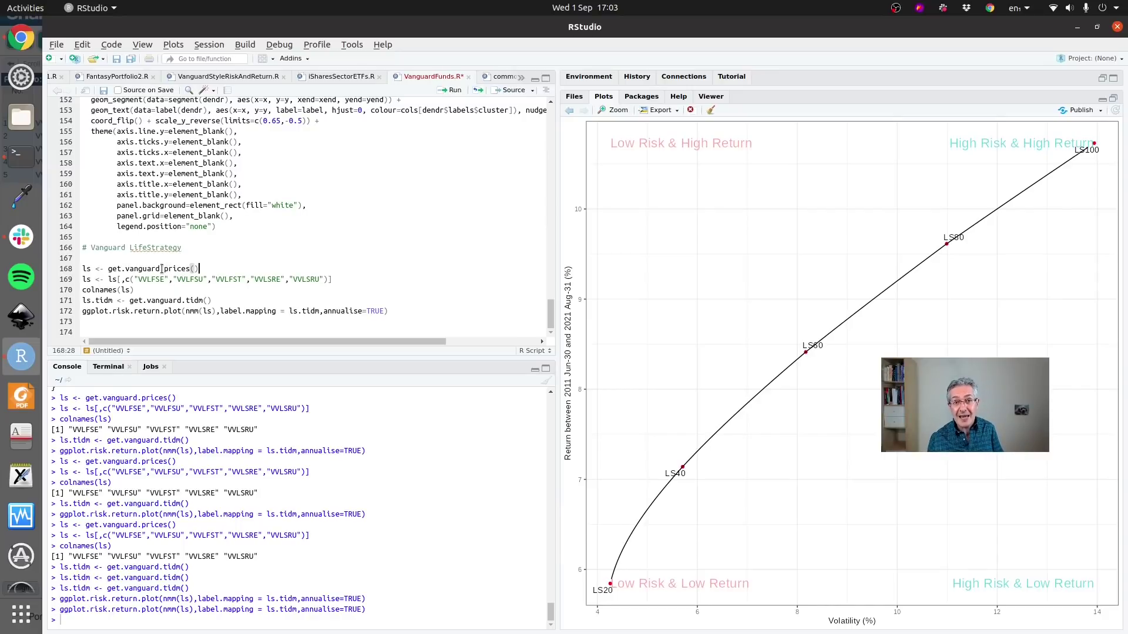
In RStudio, run the Vanguard LifeStrategy code on lines 168 to 172 to load the prices and draw the annualised risk-return plot
mouse_move(162, 268)
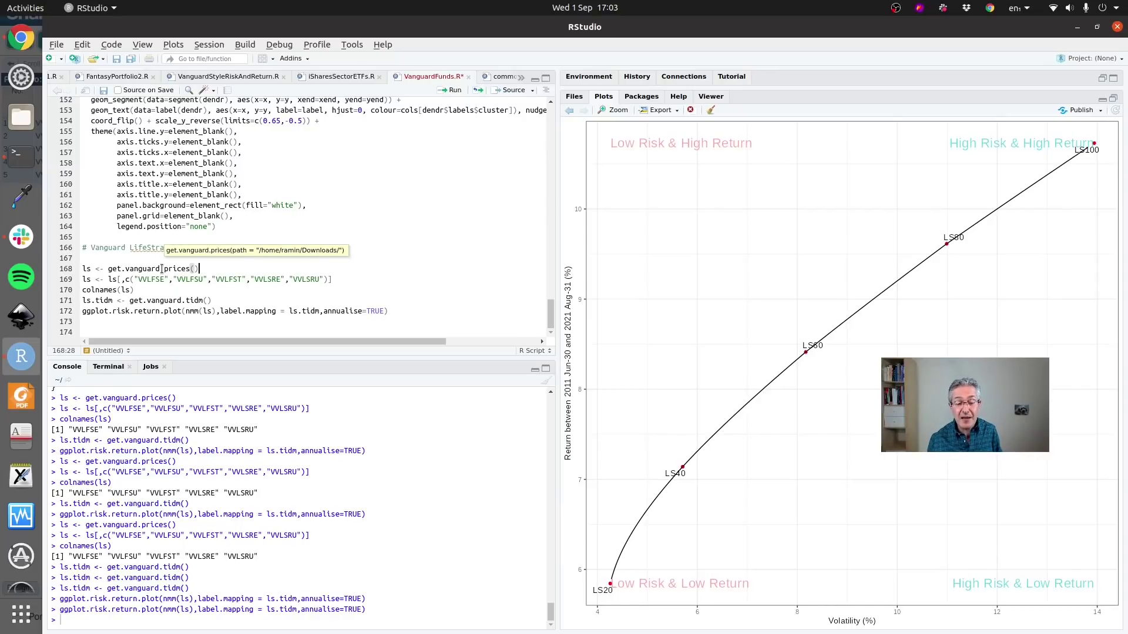
key(ctrl+Return)
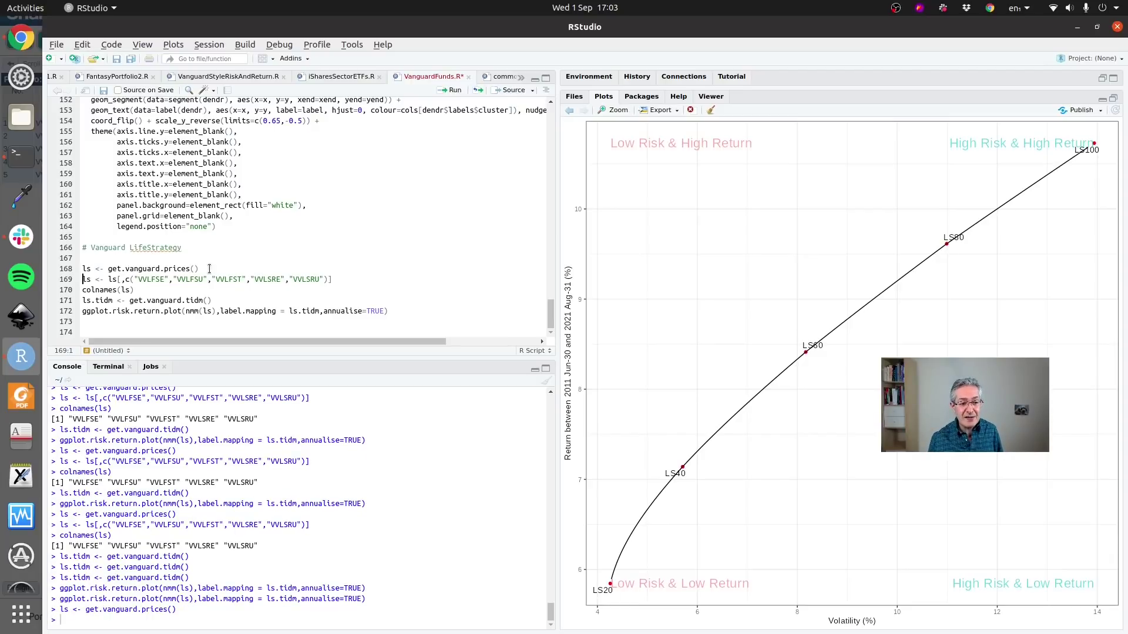
key(ctrl+Return)
key(ctrl+Return)
key(ctrl+Return)
key(ctrl+Return)
key(ctrl+Return)
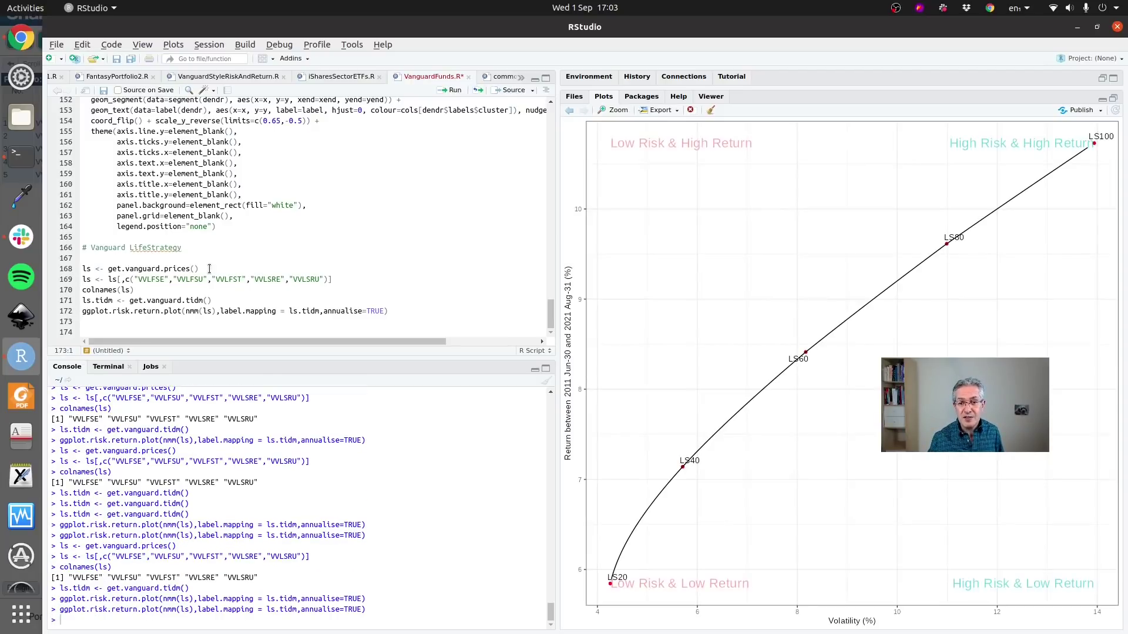